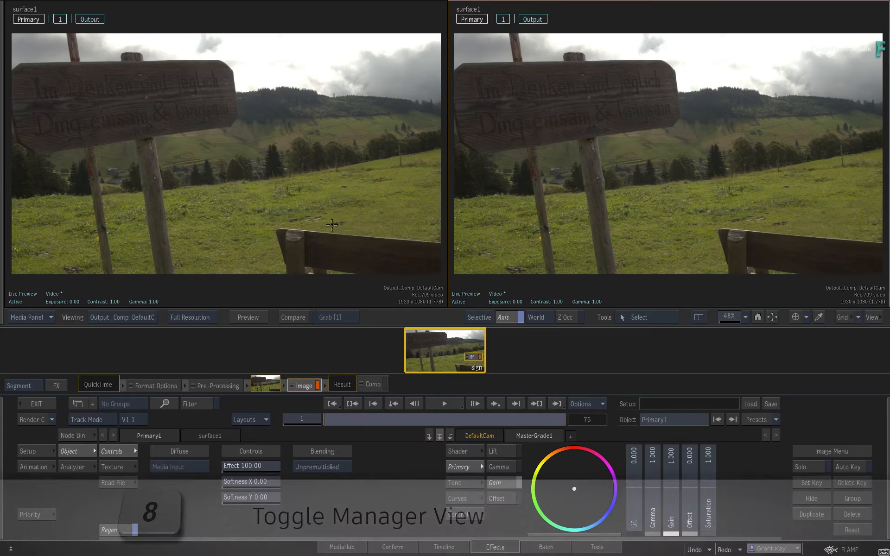
Display the Manager alongside the result view and select the selective50 object under surface1.
key(8)
key(F4)
drag(357, 250, 168, 262)
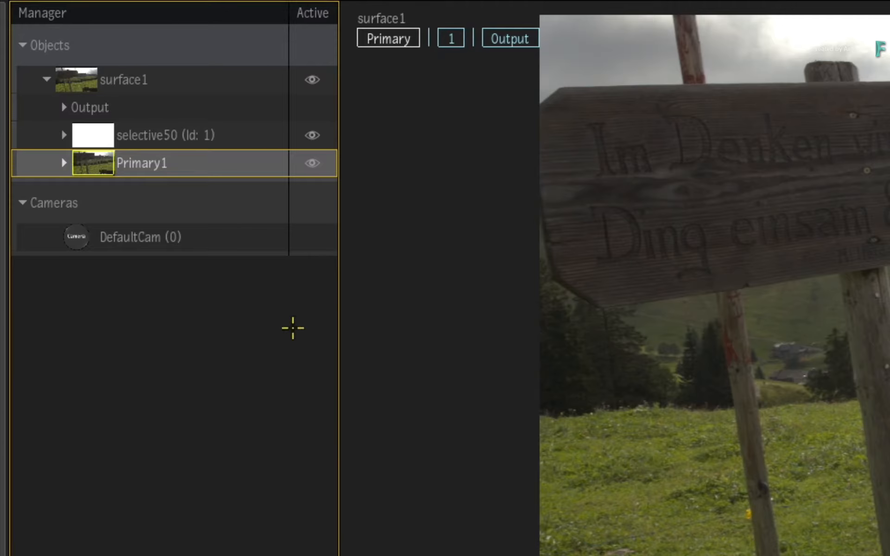
click(144, 135)
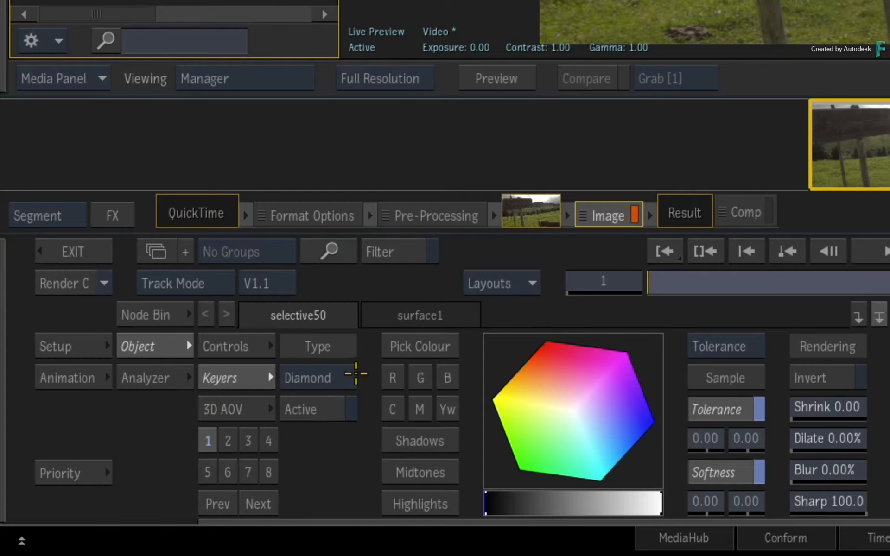
Set selective50's keyer type to Semantic for the sky and expand the selective in the Manager.
click(345, 378)
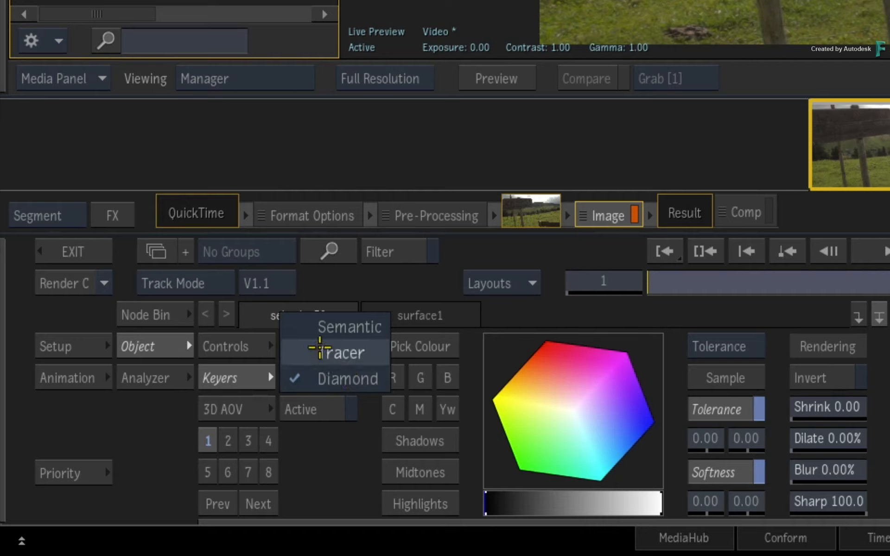
click(306, 327)
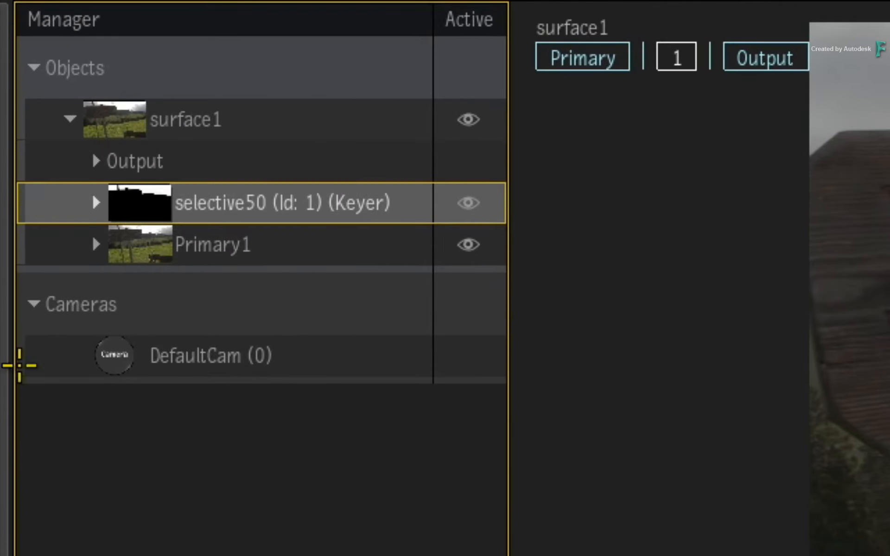
click(94, 203)
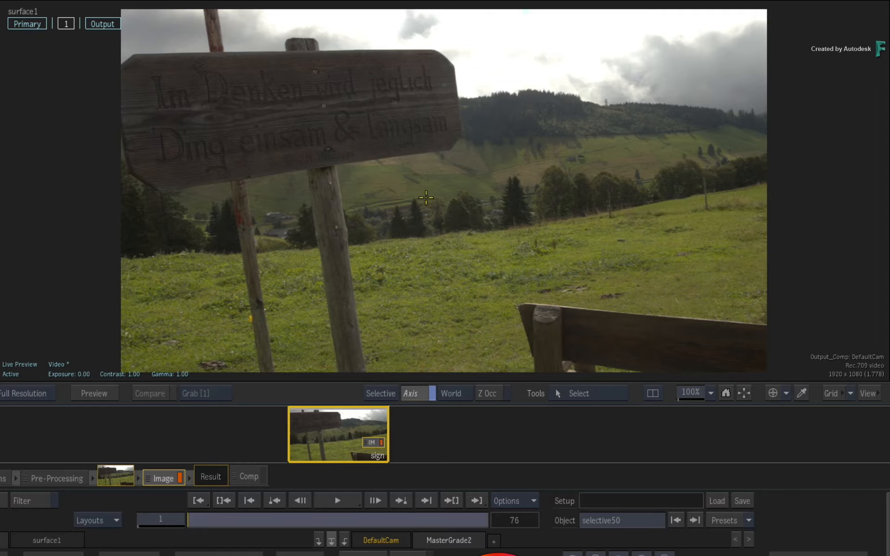
Inspect selective50's matte across the clip and compare it with the front media.
key(F9)
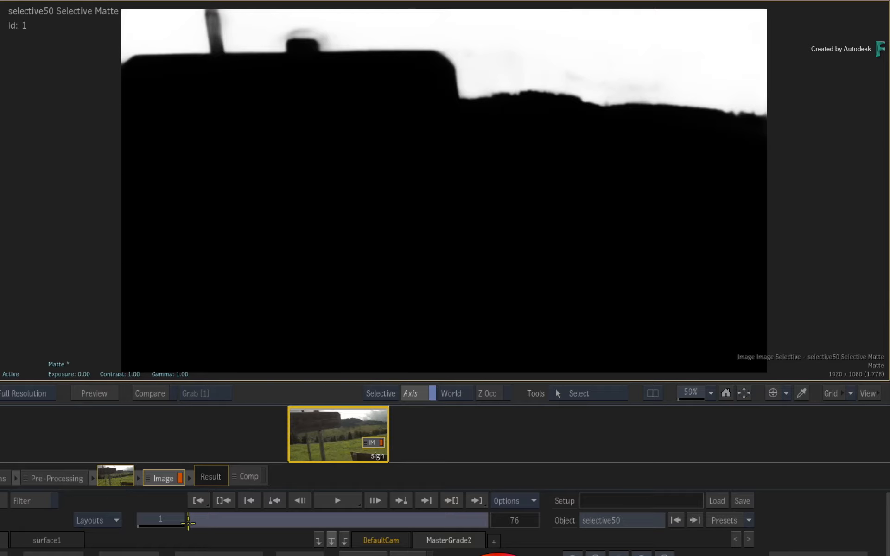
drag(248, 518, 71, 501)
key(F1)
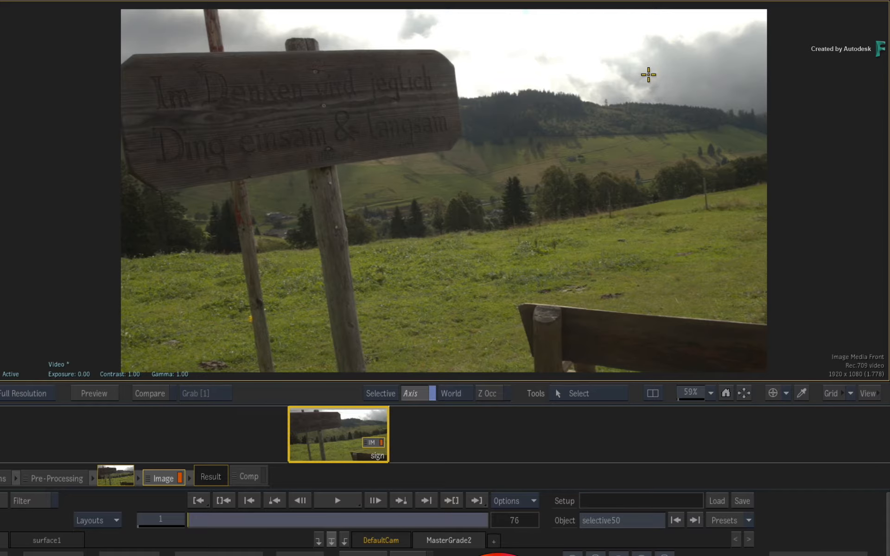
key(F9)
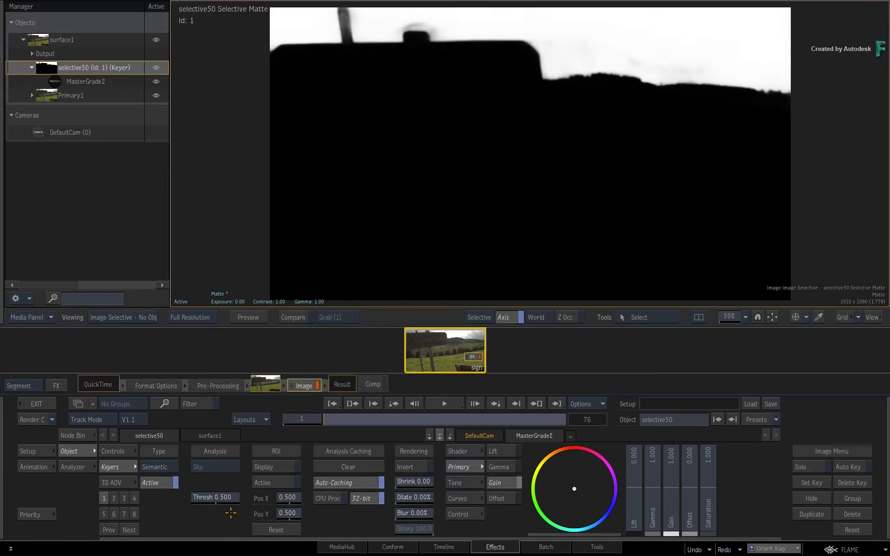
Set the sky keyer's threshold to 0.670 and review the matte and its colour overlay across the clip.
mouse_move(216, 498)
mouse_down()
mouse_move(193, 491)
mouse_move(207, 486)
mouse_move(191, 490)
mouse_move(236, 482)
mouse_move(204, 487)
mouse_up()
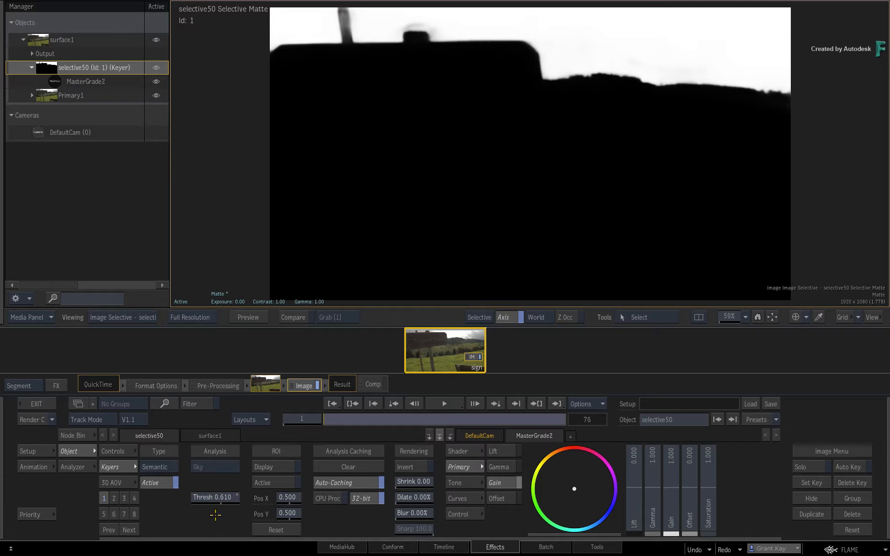
mouse_move(224, 497)
mouse_down()
mouse_move(187, 494)
mouse_move(211, 492)
mouse_up()
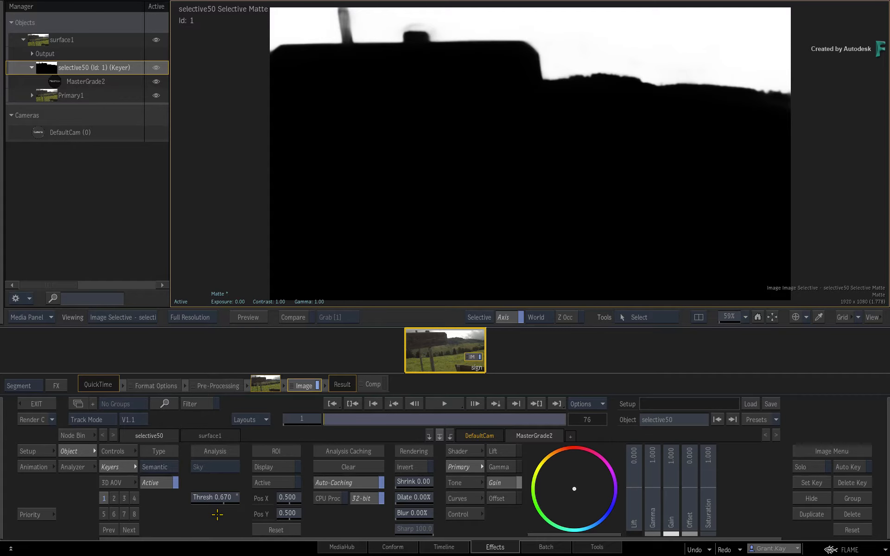
drag(352, 417, 290, 427)
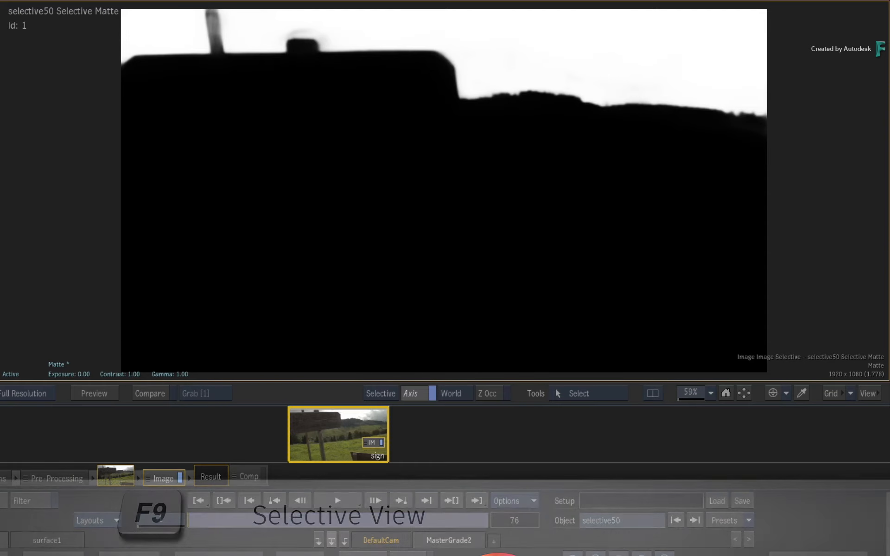
key(F9)
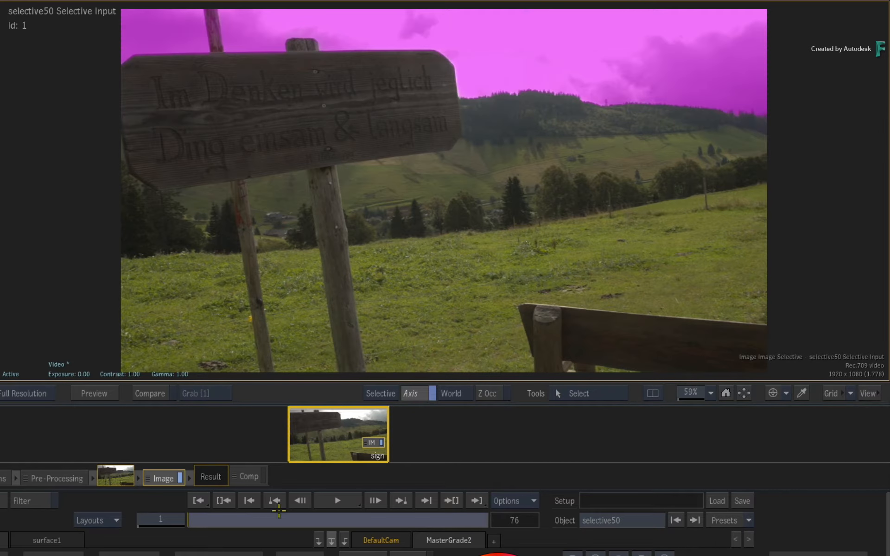
drag(208, 521, 278, 491)
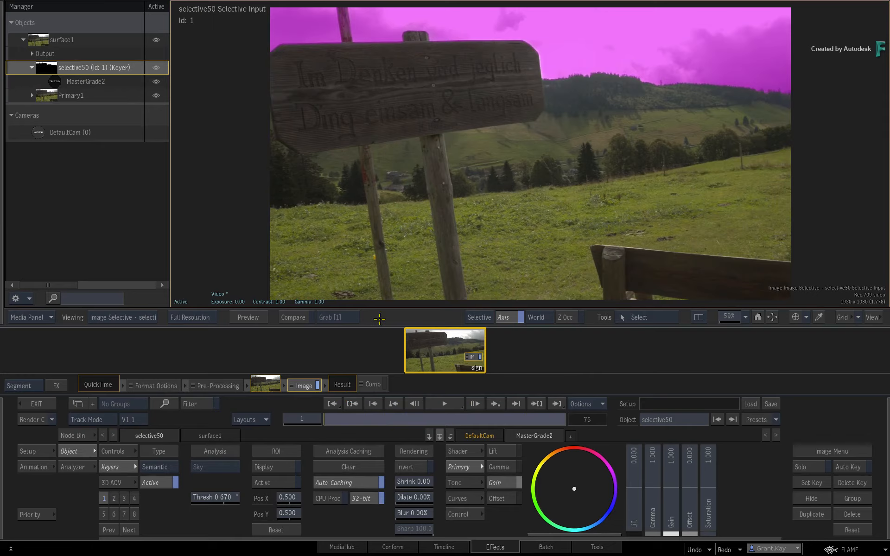
Refine the sky matte with Shrink 0.18, Dilate 0.16% and Blur 3.63%.
drag(418, 481, 437, 498)
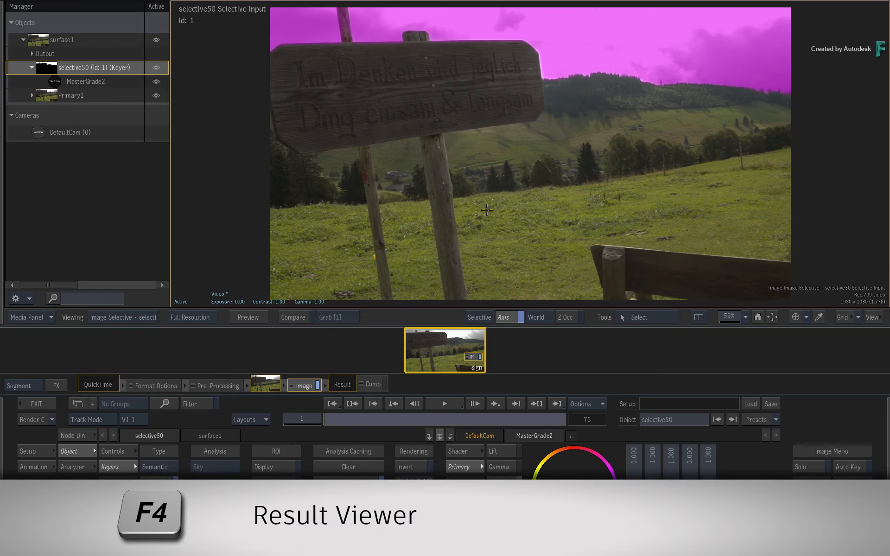
Grade the sky in the result view with Gamma 0.732, Lift -0.019, Offset -0.028 and a warm yellow gain tint.
key(F4)
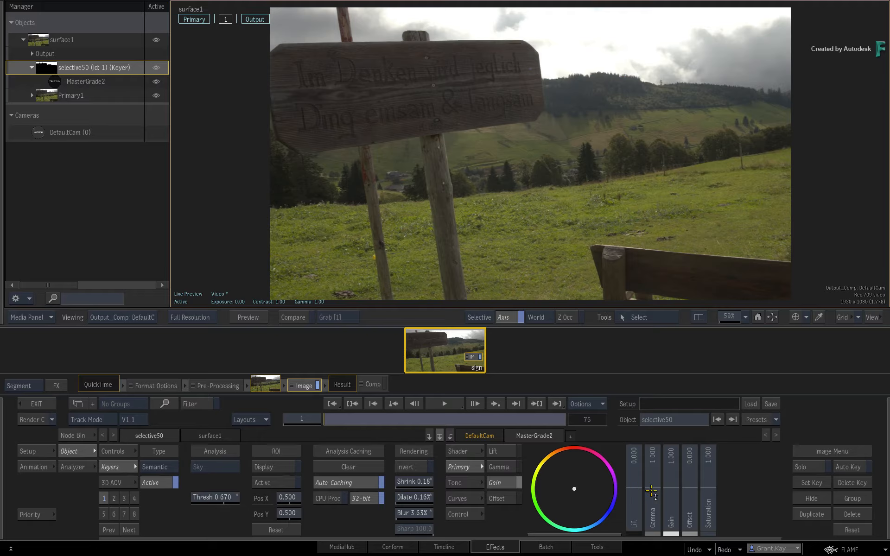
drag(651, 491, 611, 492)
drag(692, 494, 539, 464)
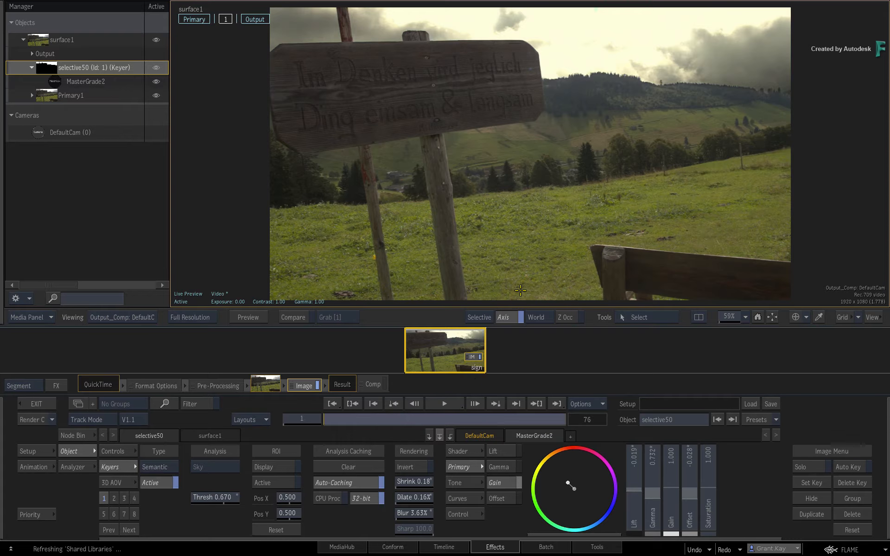
Check the graded sky on frame 76, fine-tune the matte's Shrink, and return to the start of the clip.
drag(335, 417, 652, 409)
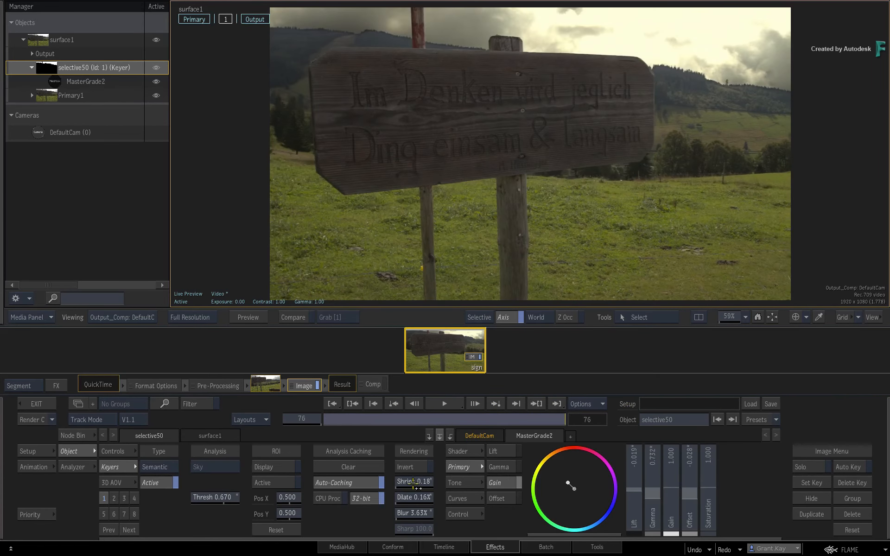
mouse_move(419, 482)
mouse_down()
mouse_move(392, 482)
mouse_move(415, 482)
mouse_up()
drag(445, 508, 452, 509)
drag(557, 419, 297, 397)
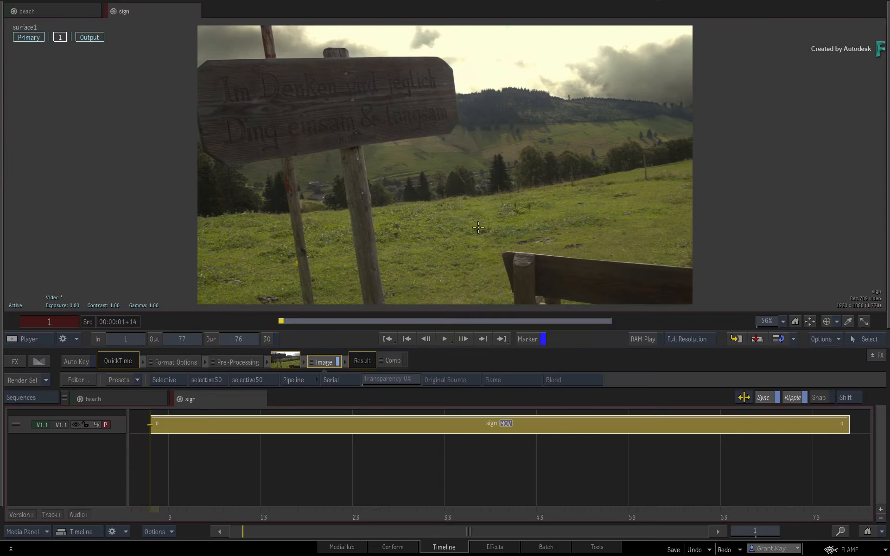
Show the reels and open the beach clip from the Sequences reel in the timeline.
key(alt+4)
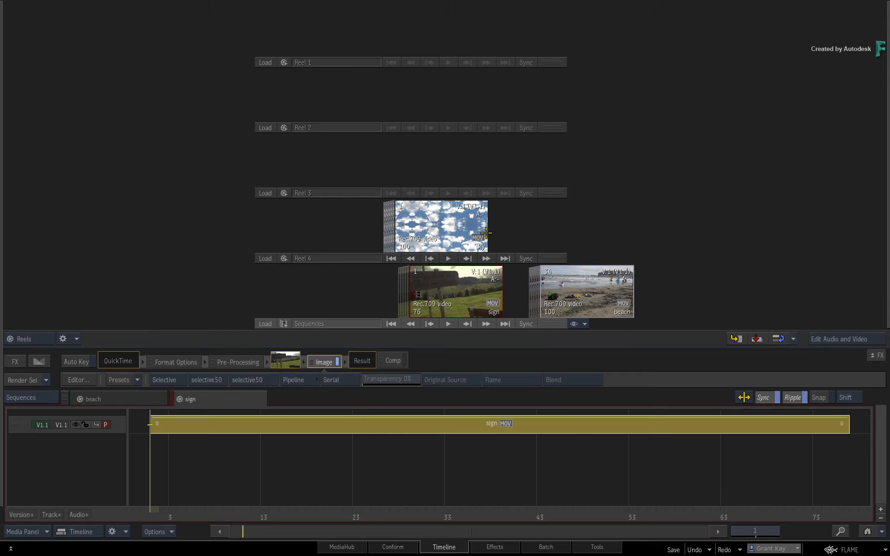
drag(594, 292, 465, 290)
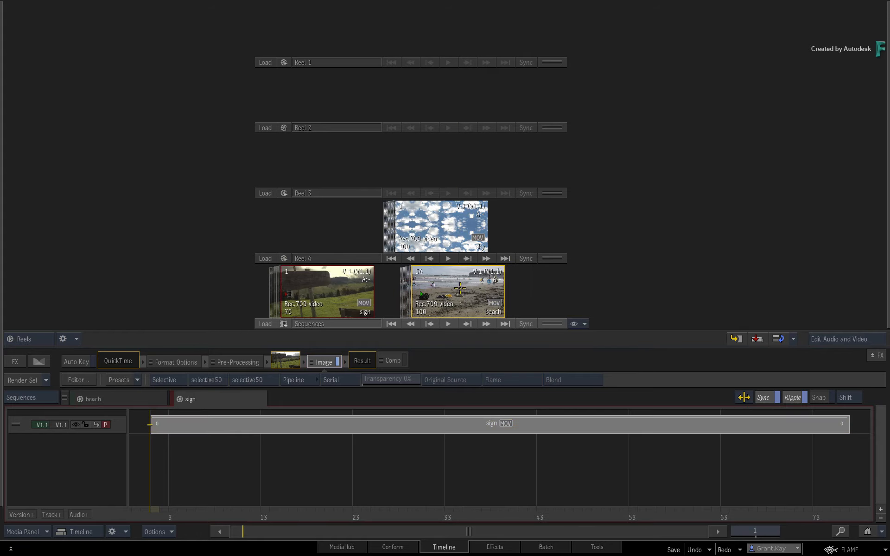
right_click(459, 290)
click(521, 189)
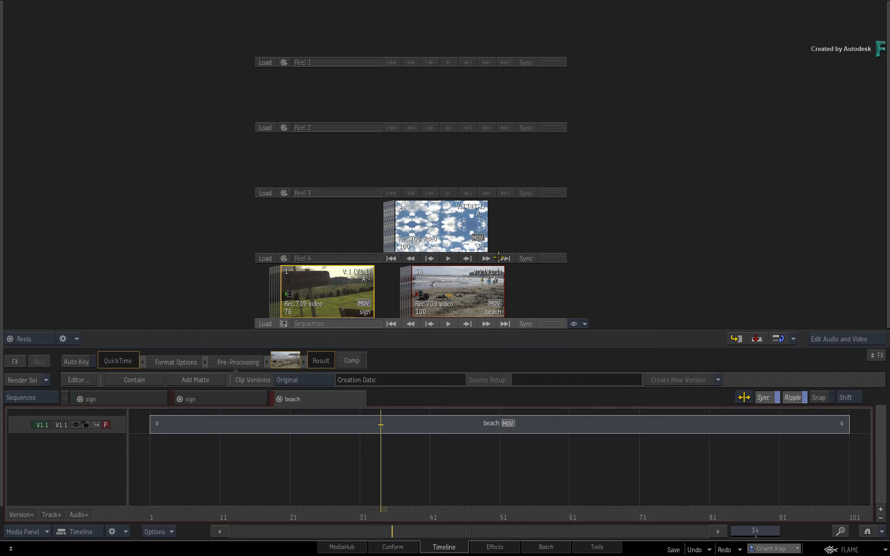
Create a Batch FX on the beach segment.
mouse_move(887, 214)
click(403, 424)
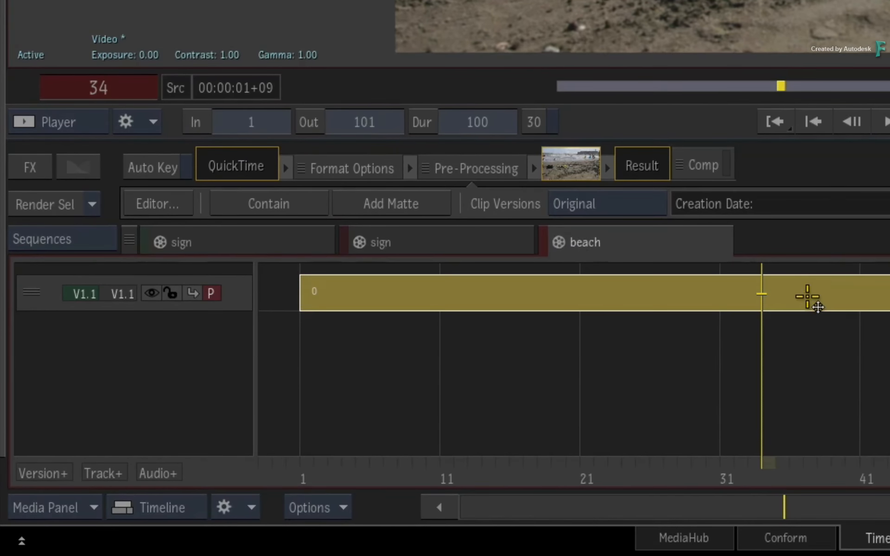
click(26, 166)
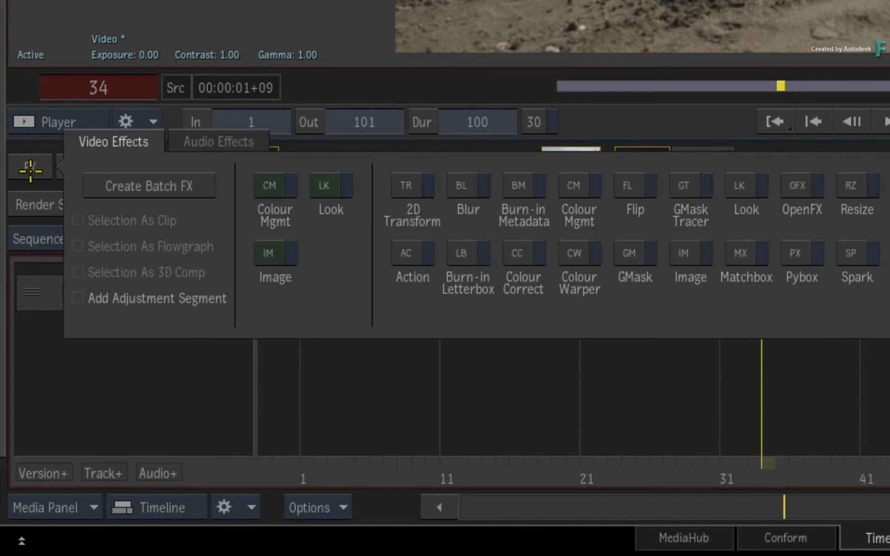
click(190, 184)
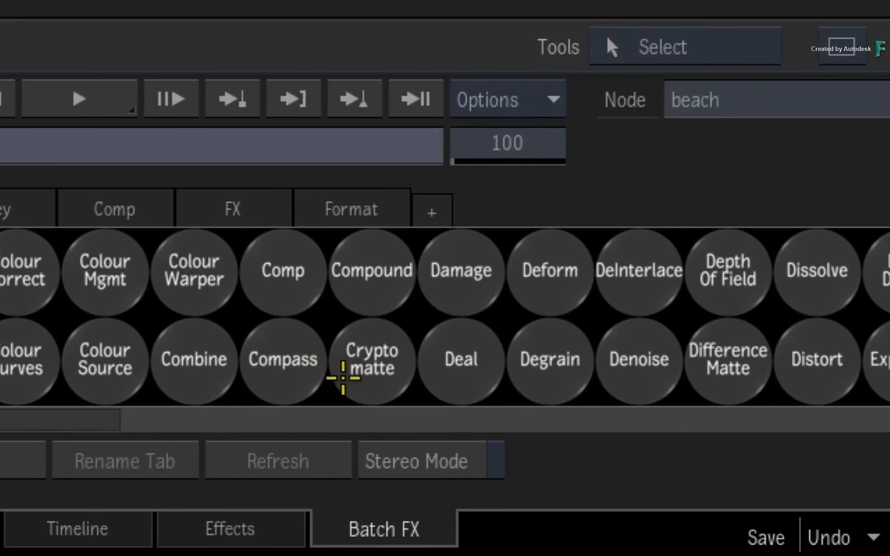
Insert a Matchbox node with the MLSkyExtraction shader between the beach clip and the BFX output.
scroll(530, 492, right, 5)
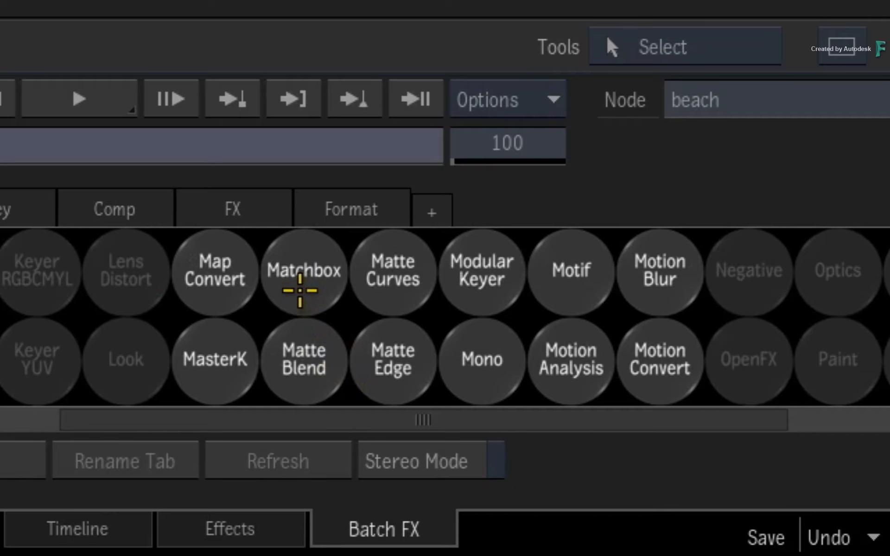
drag(302, 287, 429, 176)
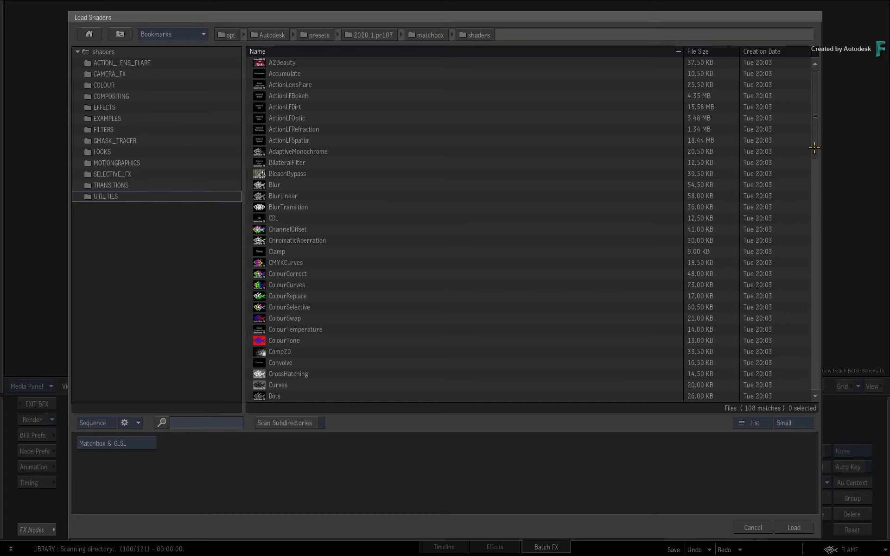
scroll(813, 147, down, 10)
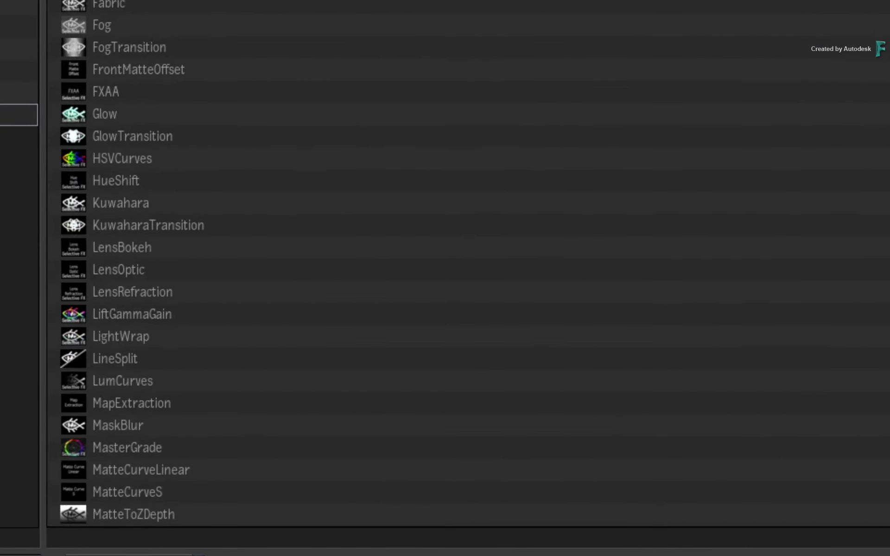
scroll(468, 265, down, 4)
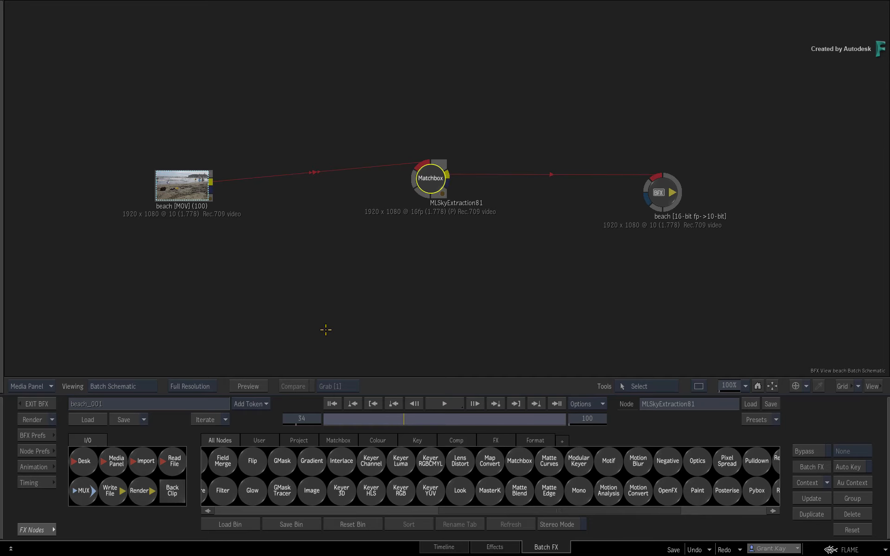
drag(435, 175, 436, 180)
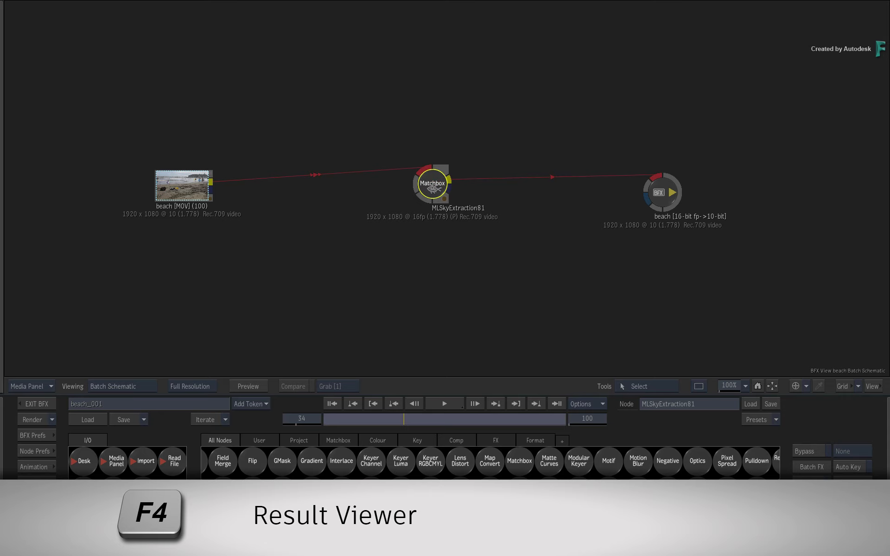
View the extracted sky matte, go to frame 1, and compare the matte with the beach input image.
key(F4)
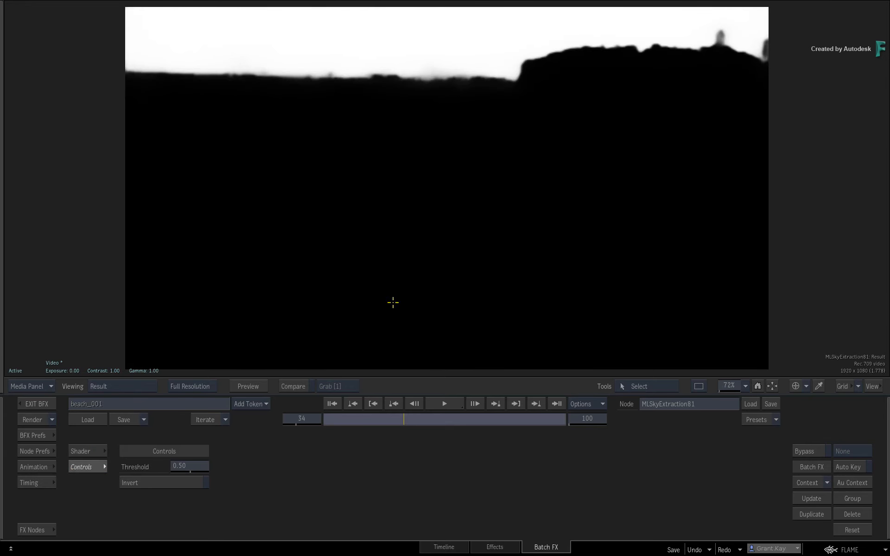
drag(405, 419, 387, 404)
click(336, 404)
key(F1)
key(F4)
key(F1)
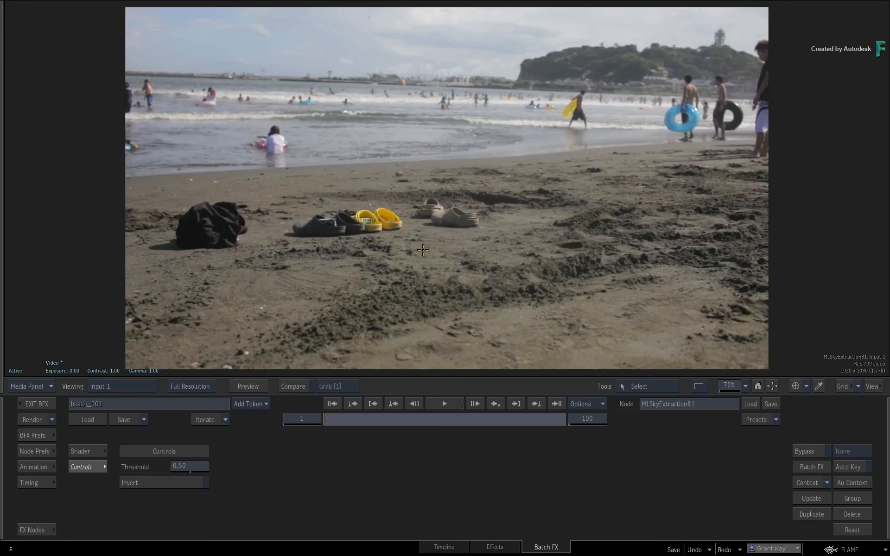
key(F4)
key(F1)
key(F4)
key(F1)
key(F4)
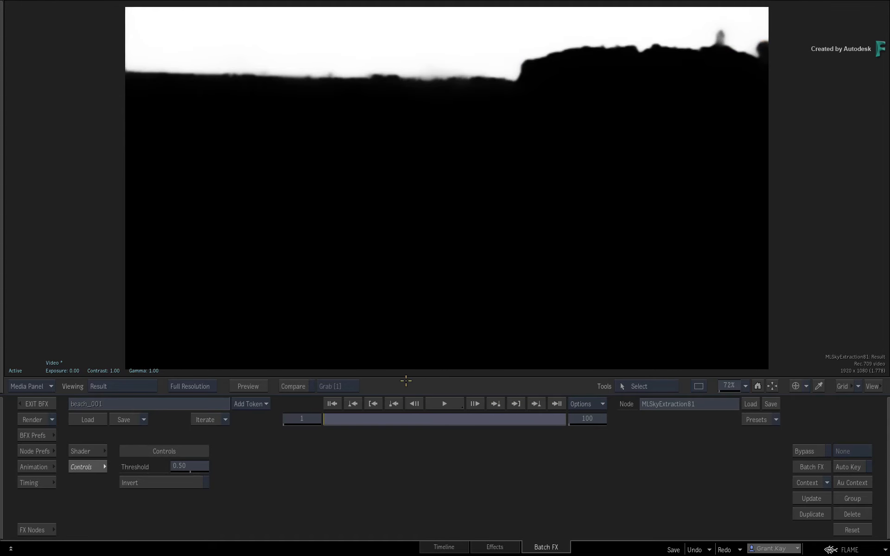
Set the sky extraction threshold to 0.32, invert the matte and scrub through the clip.
mouse_move(199, 467)
mouse_down()
mouse_move(206, 464)
mouse_move(185, 460)
mouse_move(200, 455)
mouse_move(184, 456)
mouse_move(202, 461)
mouse_up()
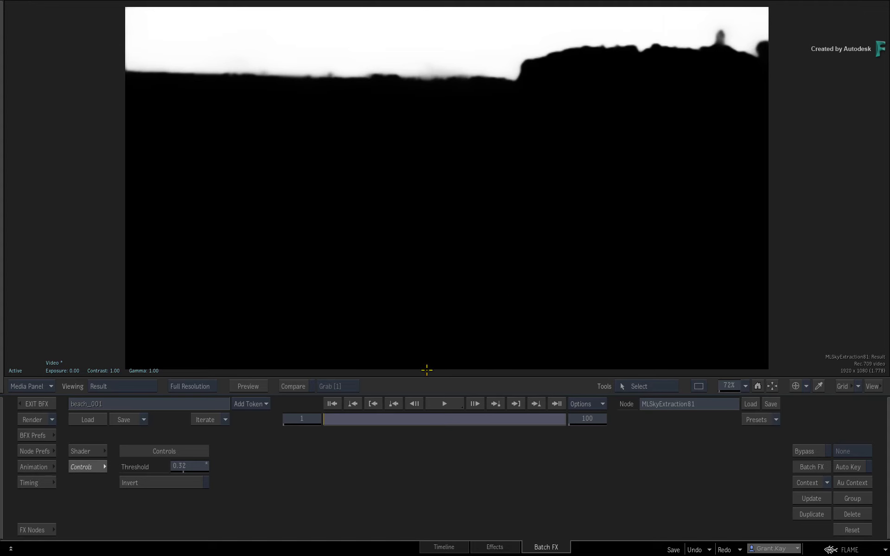
click(164, 484)
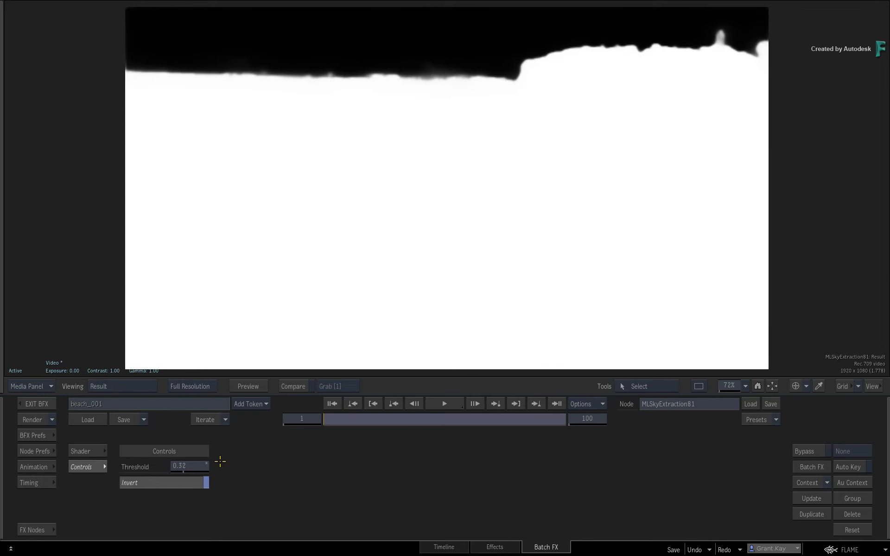
mouse_move(338, 419)
mouse_down()
mouse_move(592, 405)
mouse_move(206, 417)
mouse_up()
mouse_move(1, 484)
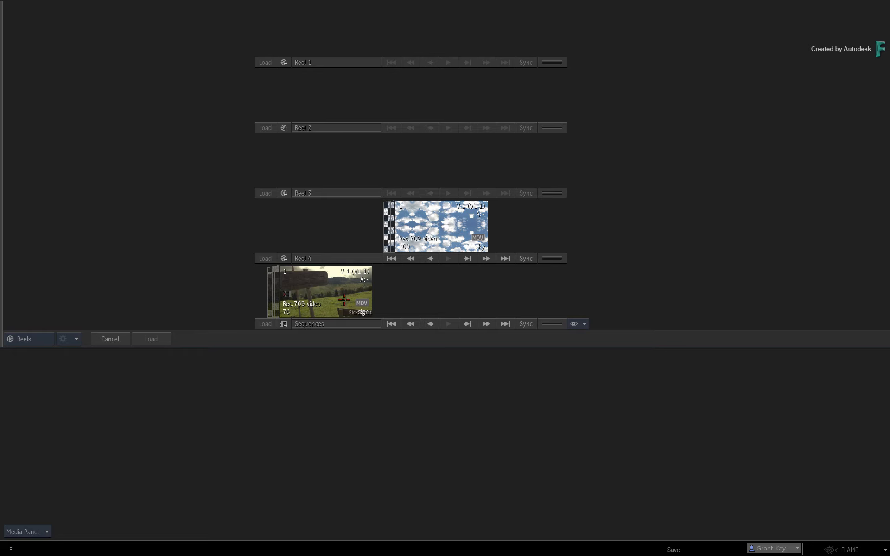
Load the sky clip into the batch schematic below the Matchbox node and move the beach clip up above it.
click(439, 225)
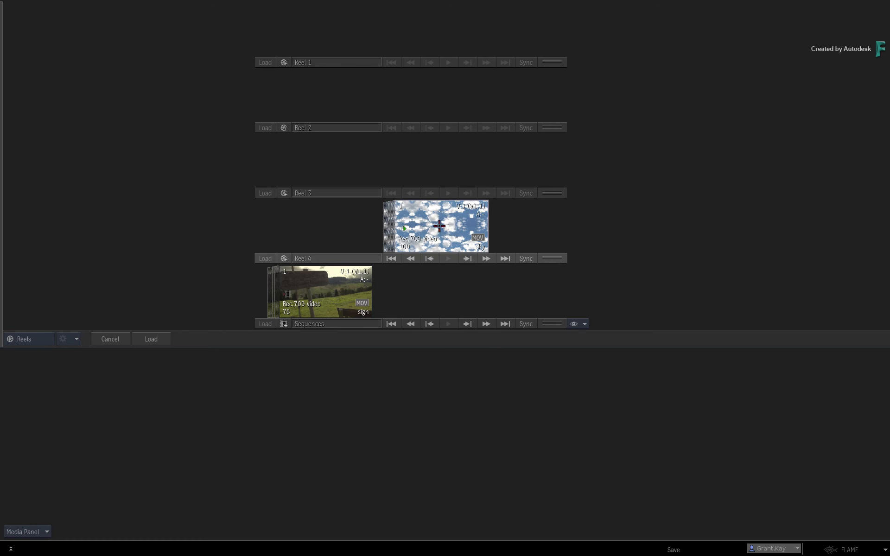
click(158, 339)
drag(267, 262, 374, 273)
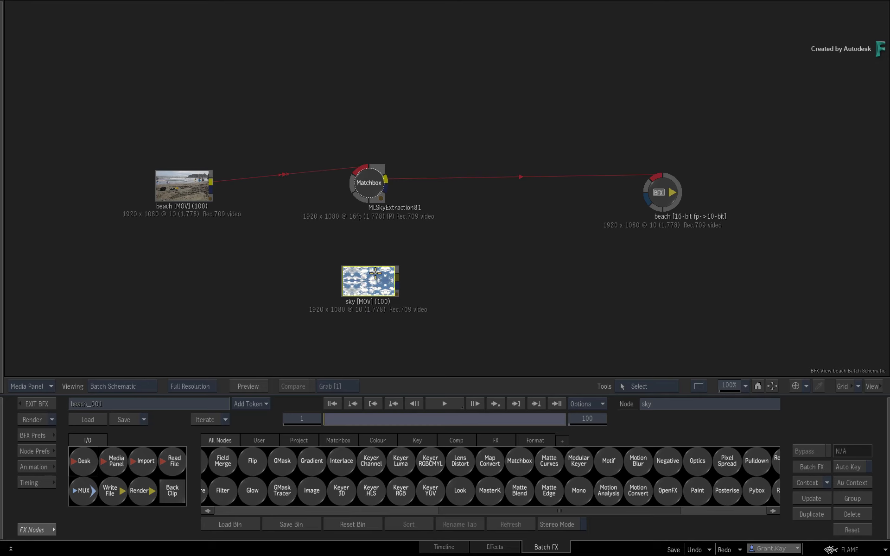
drag(192, 186, 267, 116)
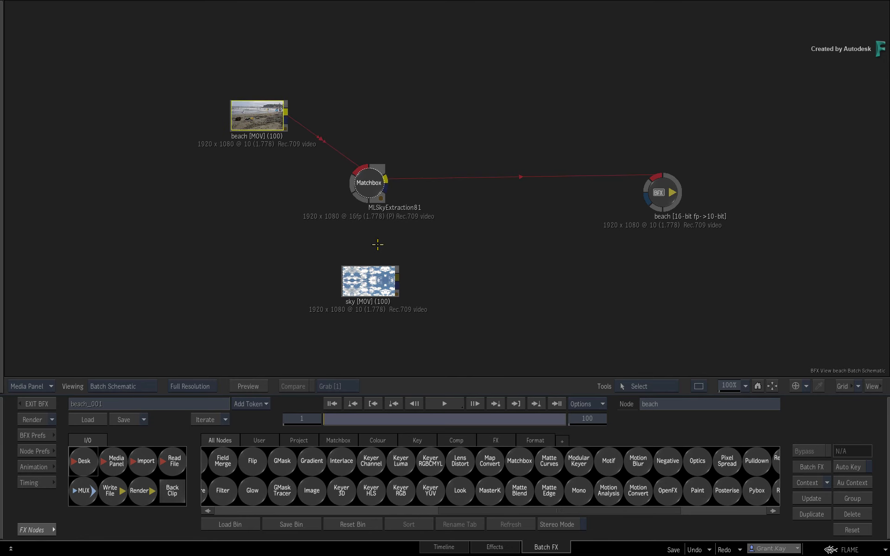
drag(373, 282, 373, 282)
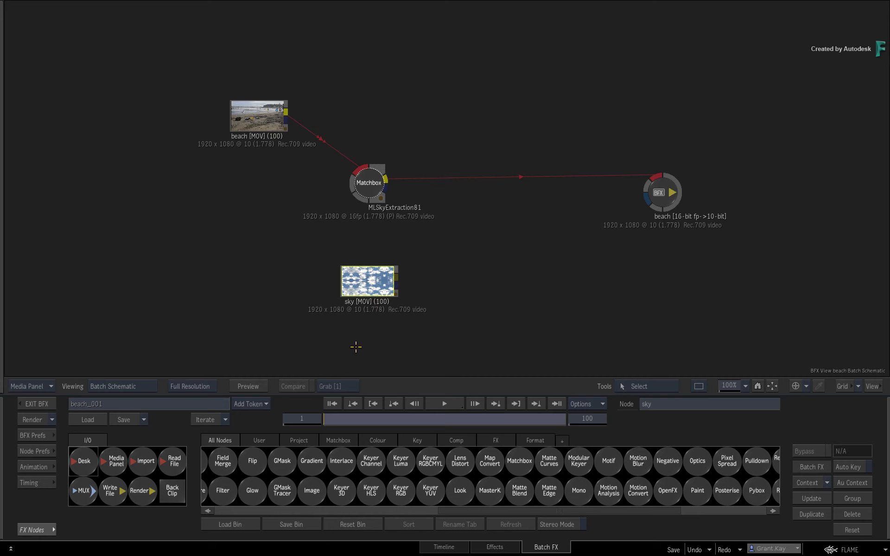
Add a Comp node with beach as front, sky as back and the MLSkyExtraction output as matte, and connect it to the BFX output.
scroll(305, 491, up, 5)
drag(513, 469, 495, 124)
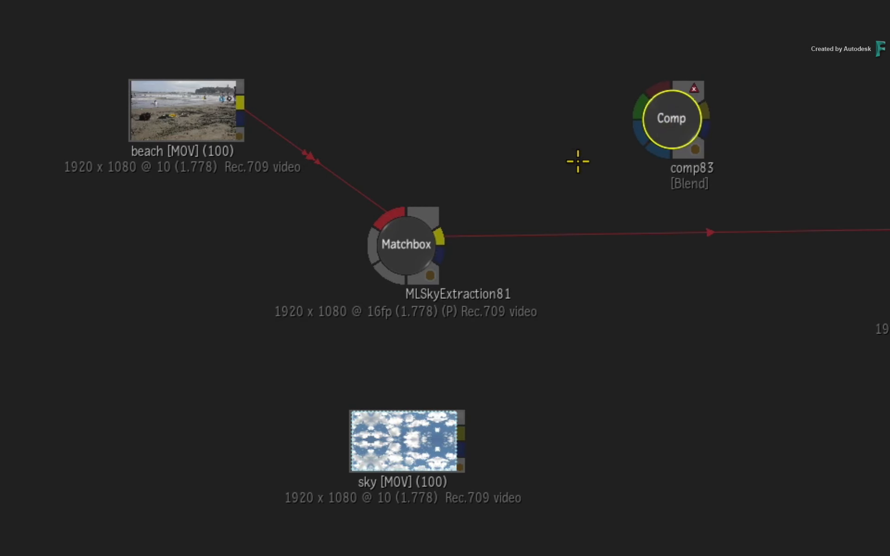
drag(242, 97, 663, 88)
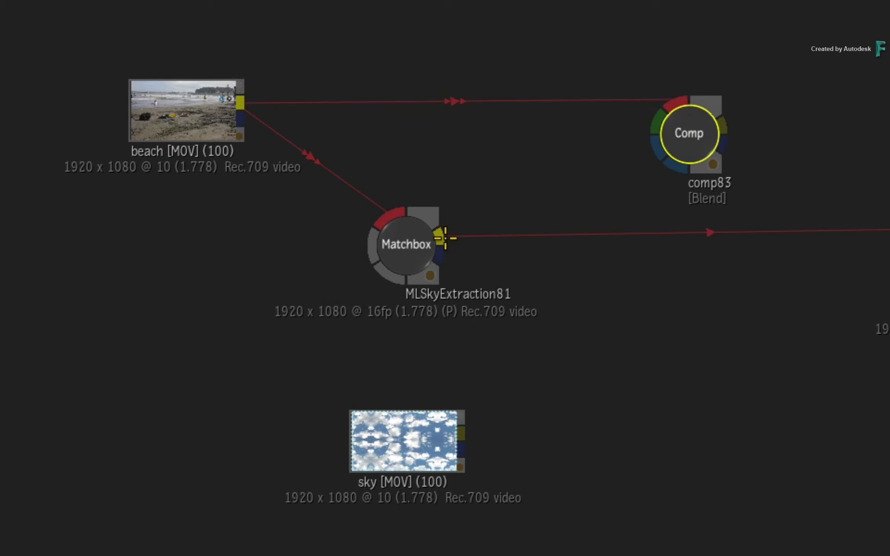
drag(439, 237, 658, 145)
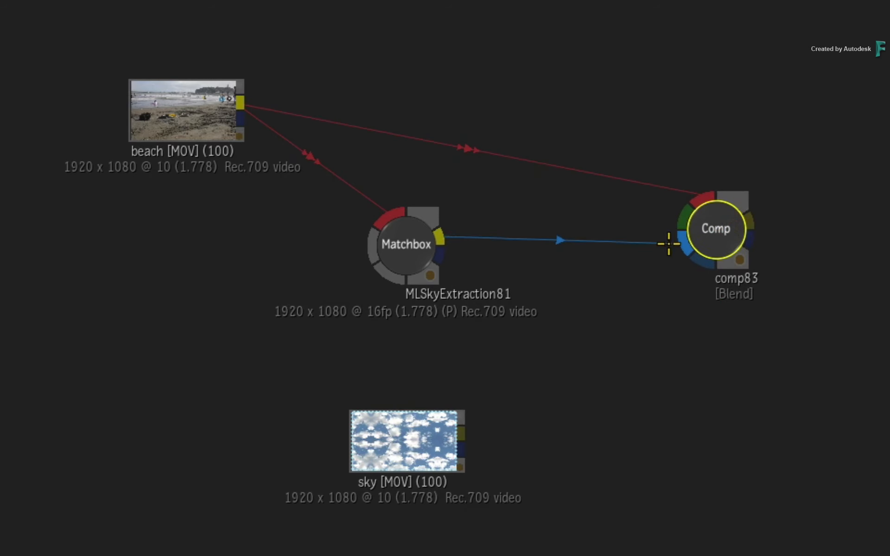
drag(460, 433, 681, 218)
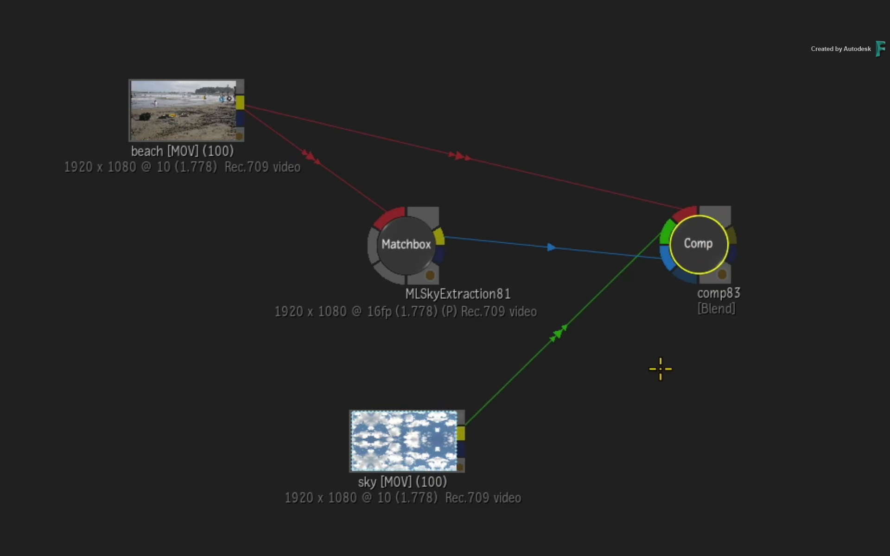
drag(464, 220, 713, 218)
drag(431, 232, 440, 253)
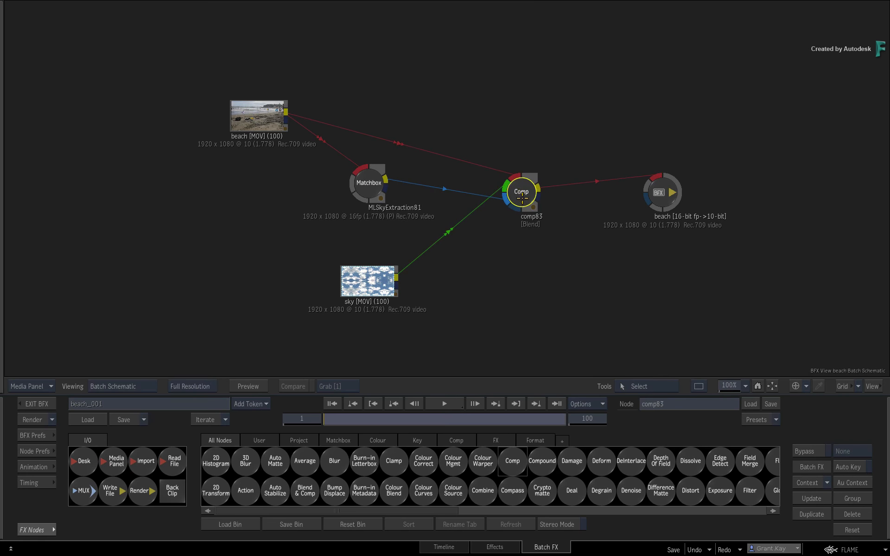
View the Comp result, compare it with the front input, scrub through the clip and return to frame 1.
key(F4)
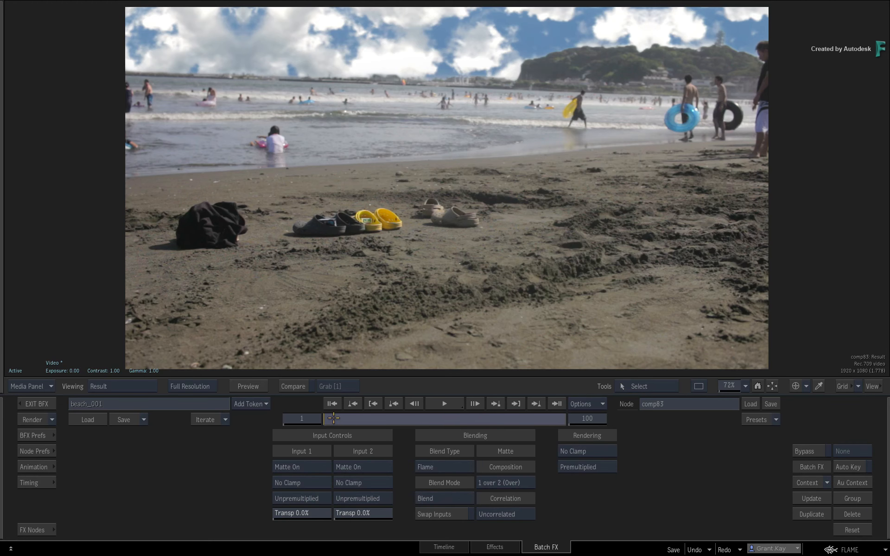
drag(338, 416, 314, 412)
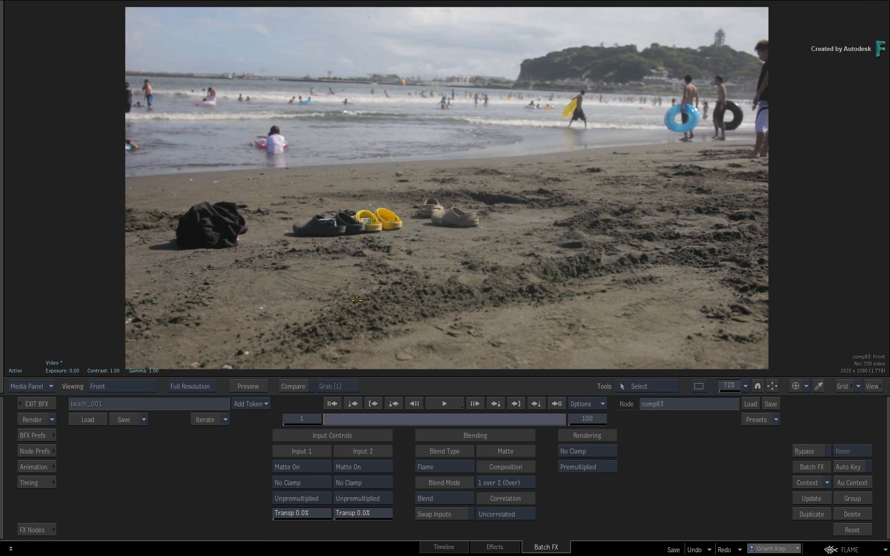
drag(341, 418, 572, 413)
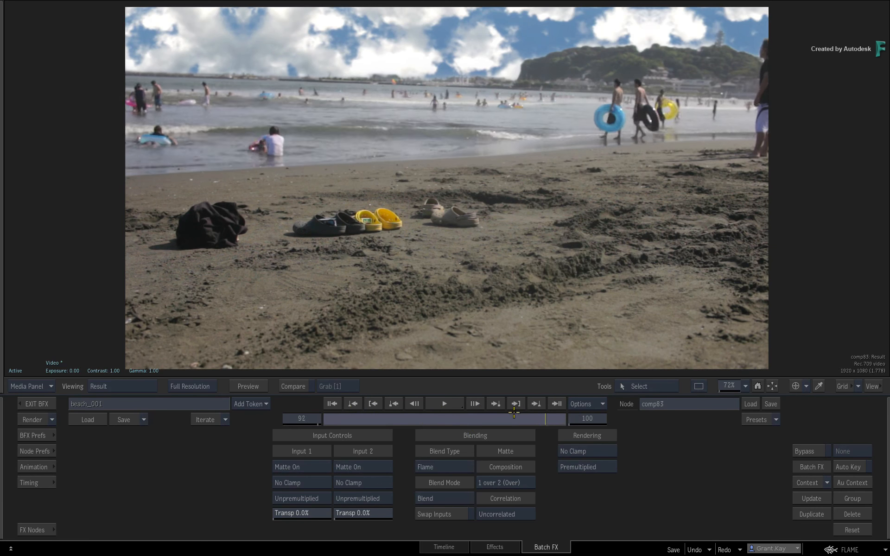
mouse_move(367, 414)
mouse_down()
mouse_move(464, 405)
mouse_move(361, 419)
mouse_up()
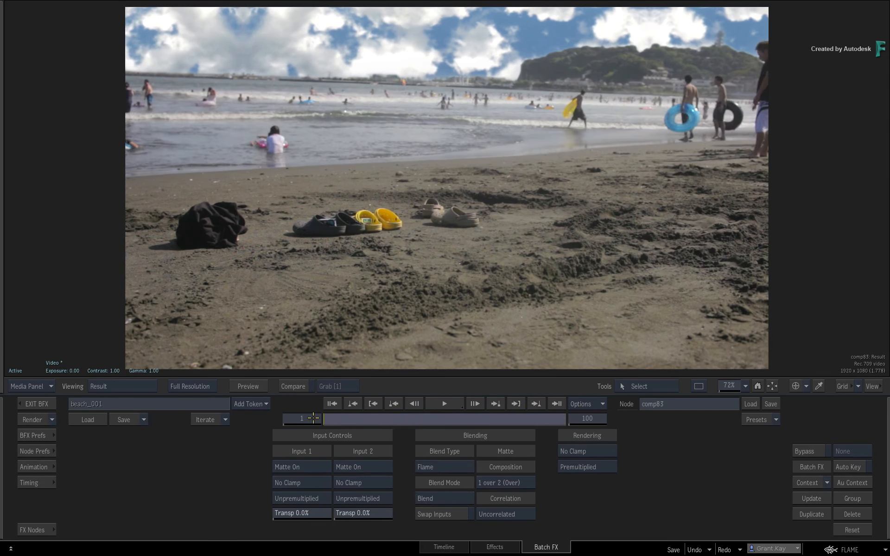
drag(313, 418, 431, 406)
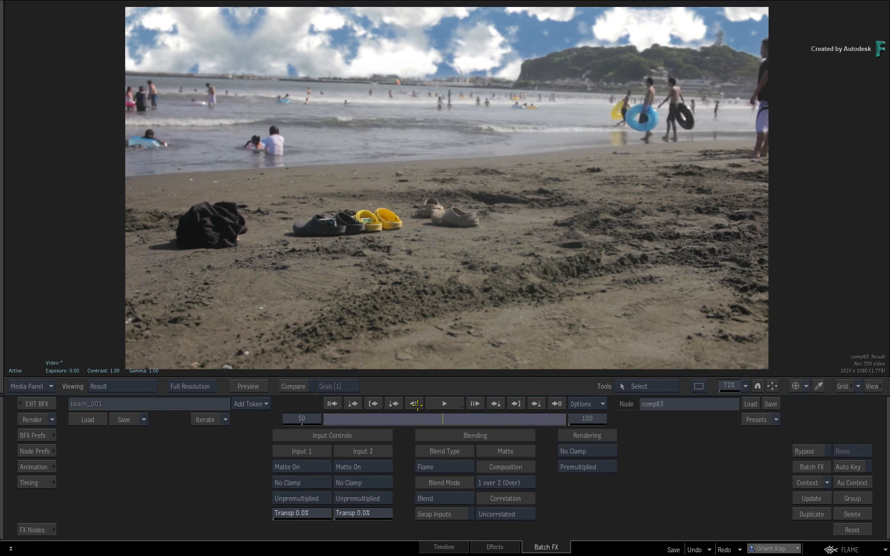
click(332, 403)
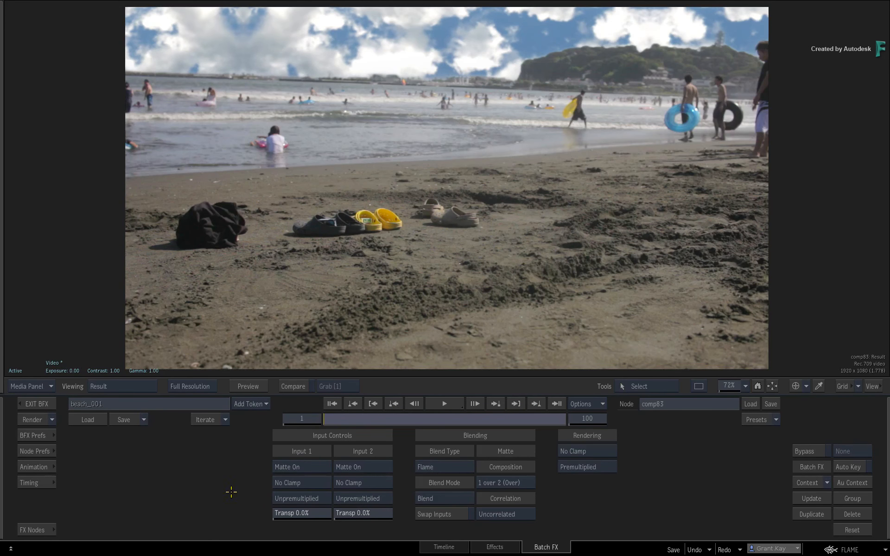